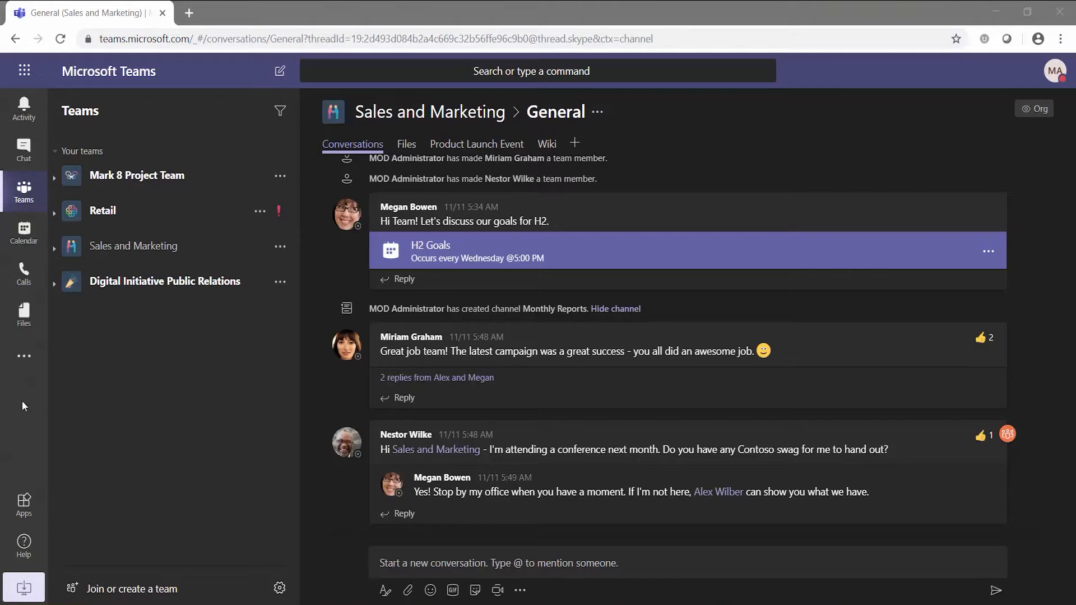
# - Open the MyHub app in Teams and go to its page for starting a request
pyautogui.click(24, 358)
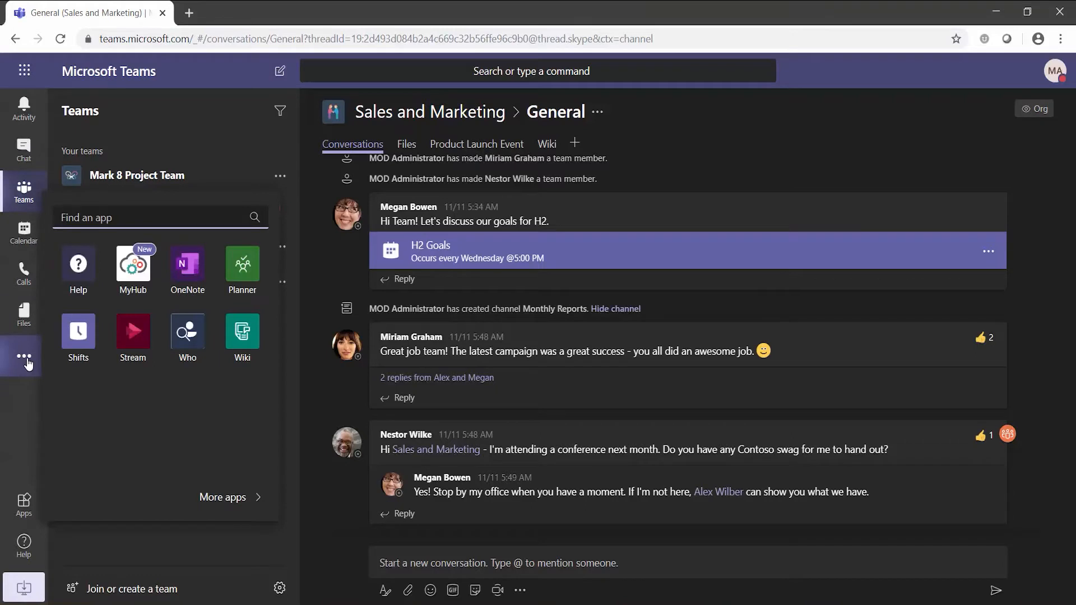
pyautogui.click(135, 268)
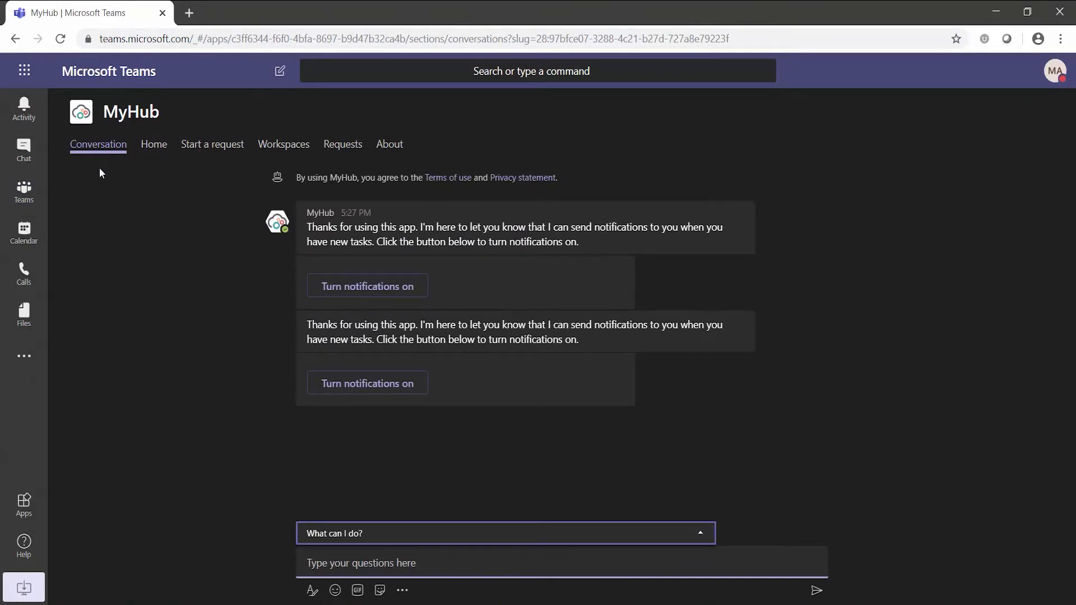
pyautogui.click(164, 147)
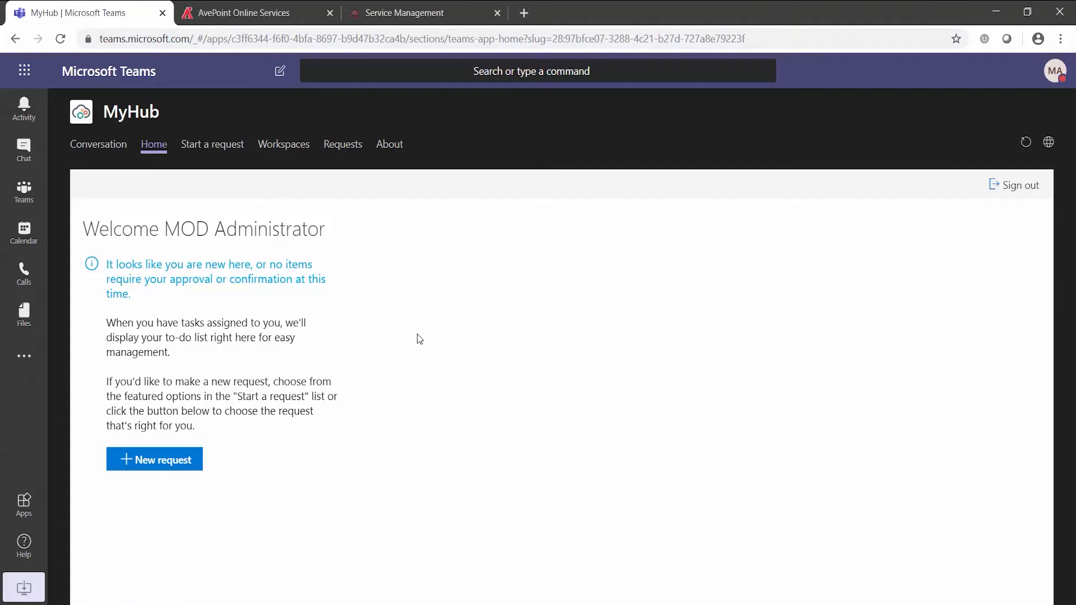
pyautogui.click(216, 152)
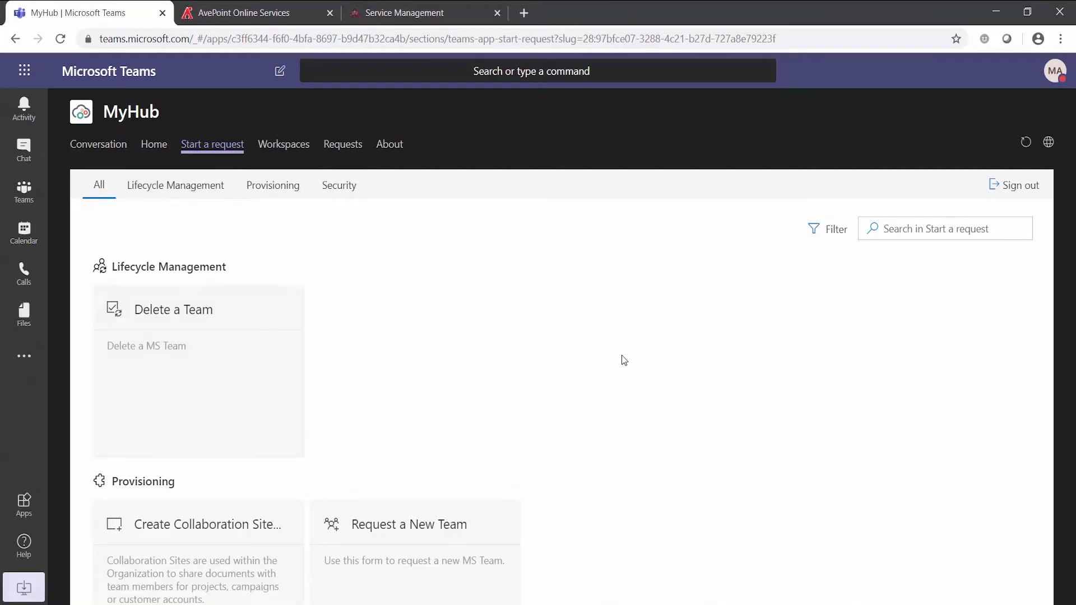
# - Examine the available request services across the Lifecycle Management, Provisioning and Security categories
pyautogui.scroll(-3, 377, 322)
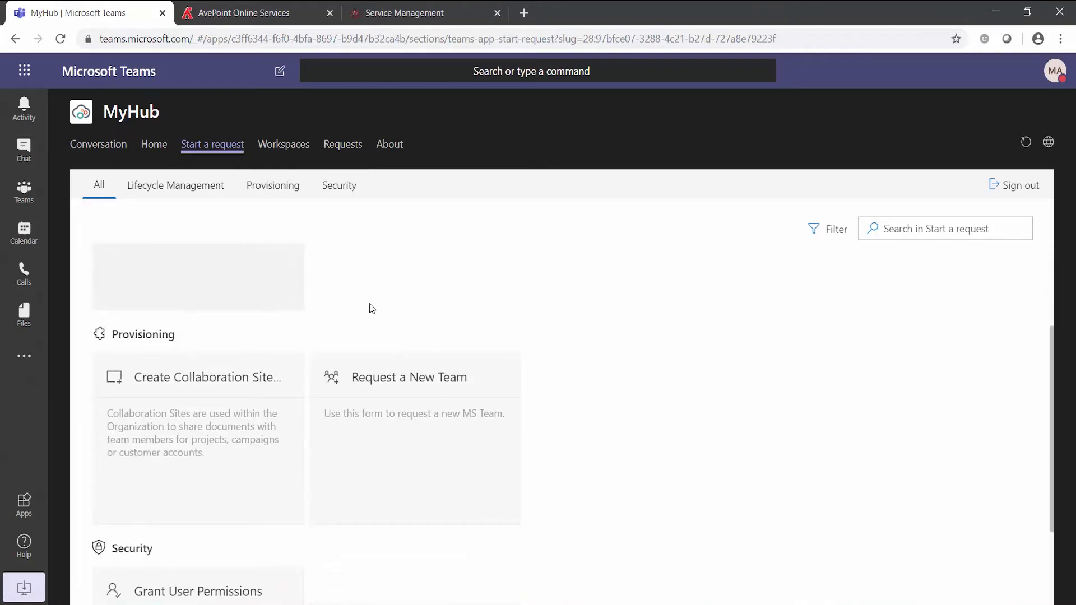
pyautogui.scroll(-3, 585, 344)
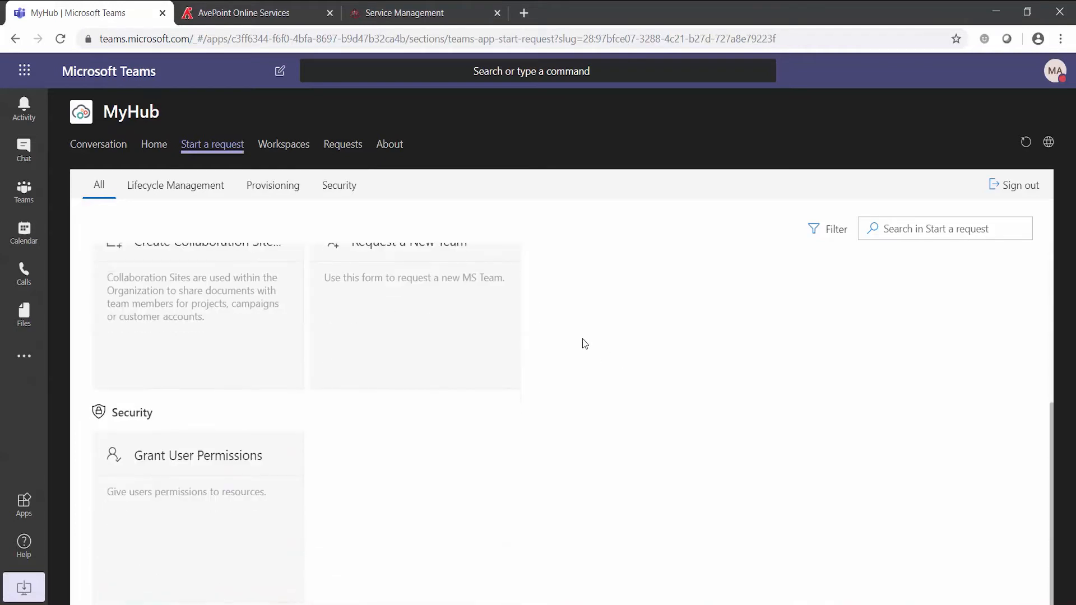
pyautogui.scroll(6, 584, 343)
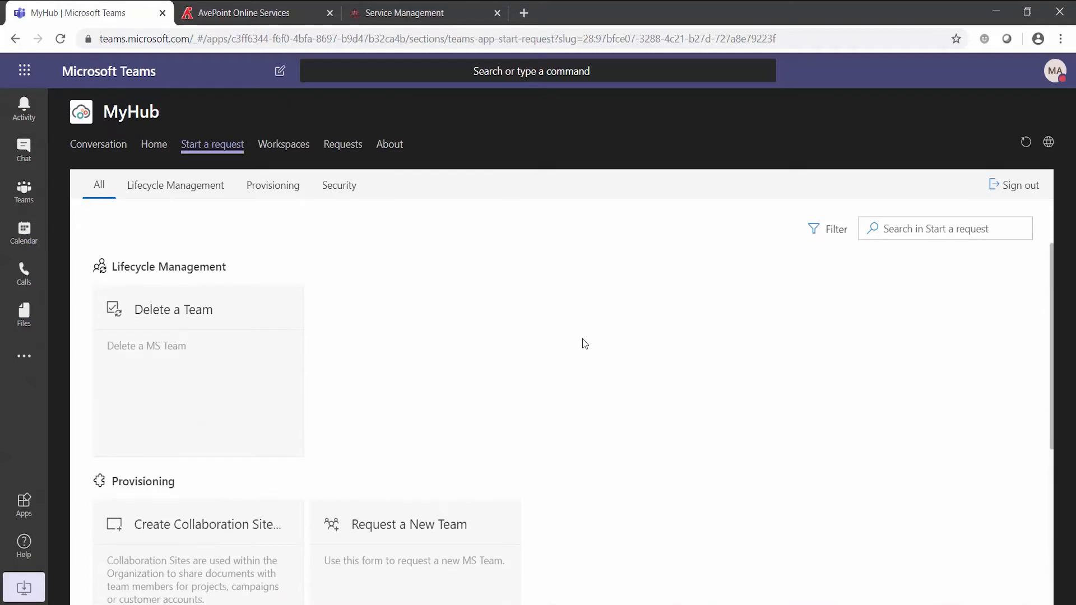
pyautogui.click(173, 186)
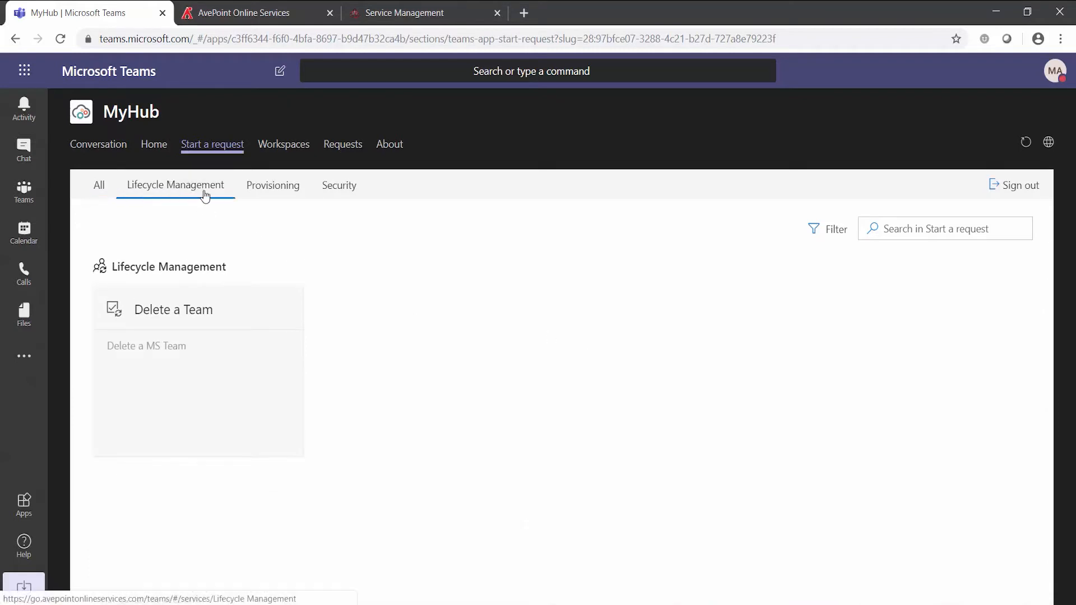
pyautogui.click(261, 197)
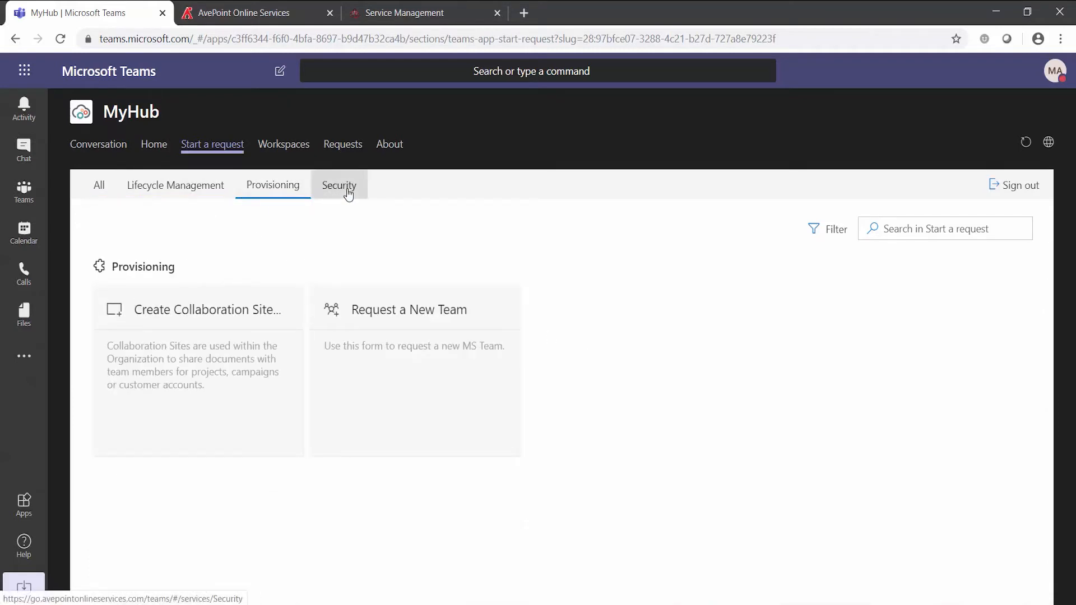
pyautogui.click(347, 190)
pyautogui.click(282, 192)
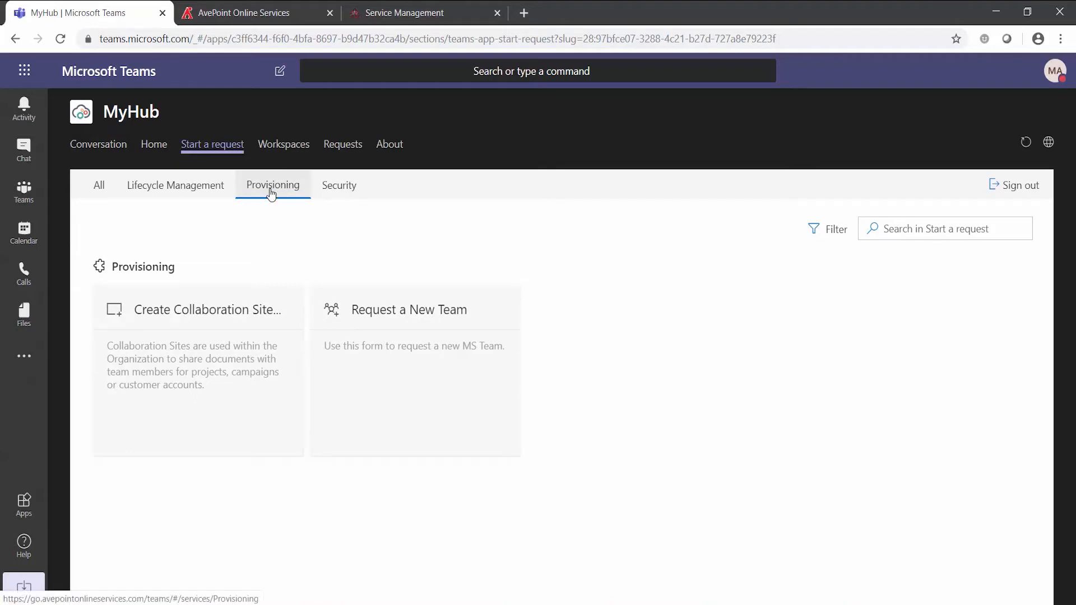
pyautogui.click(99, 187)
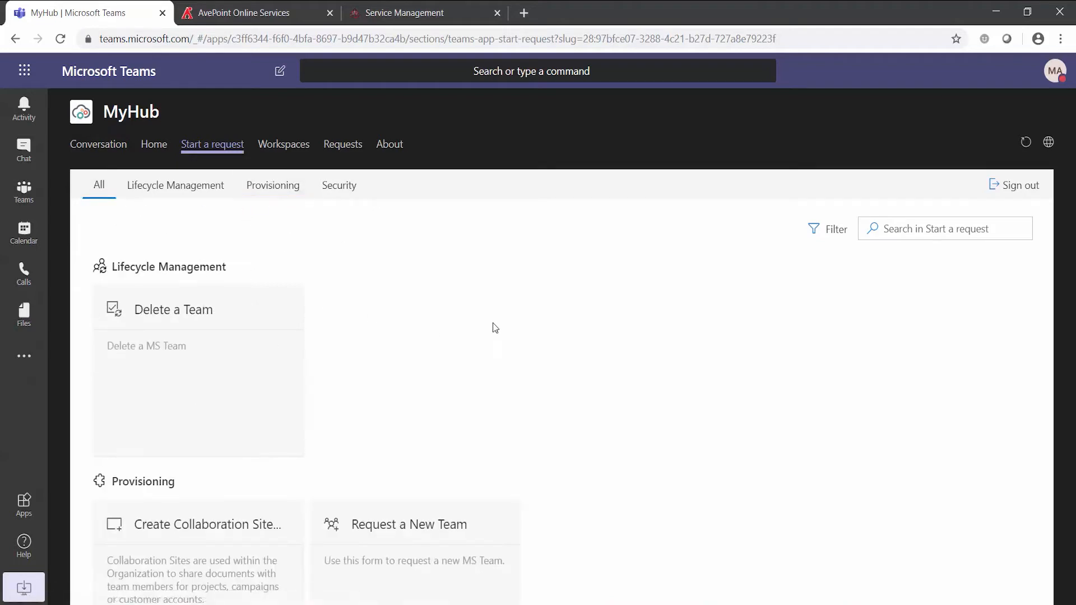
# - Start a Request a New Team form, keep privacy as Private, and continue to the basic settings
pyautogui.scroll(-4, 495, 328)
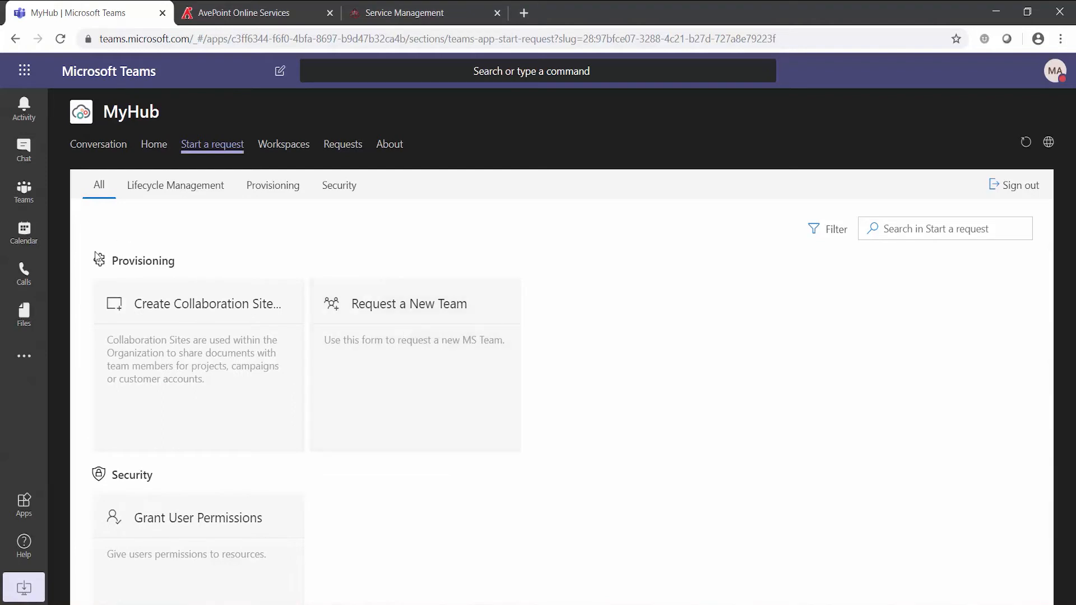
pyautogui.click(390, 323)
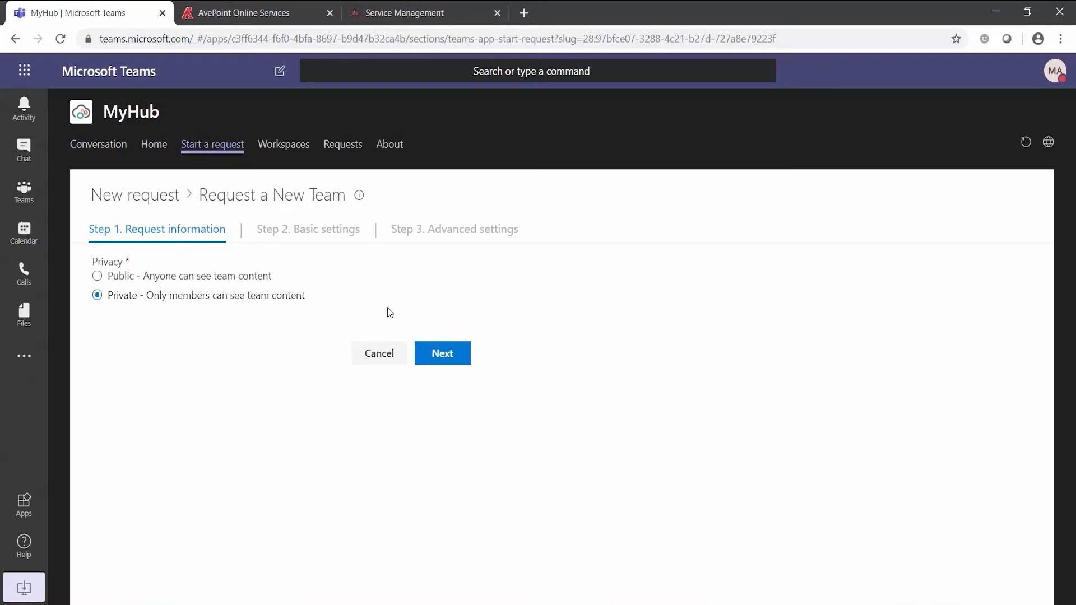
pyautogui.click(449, 364)
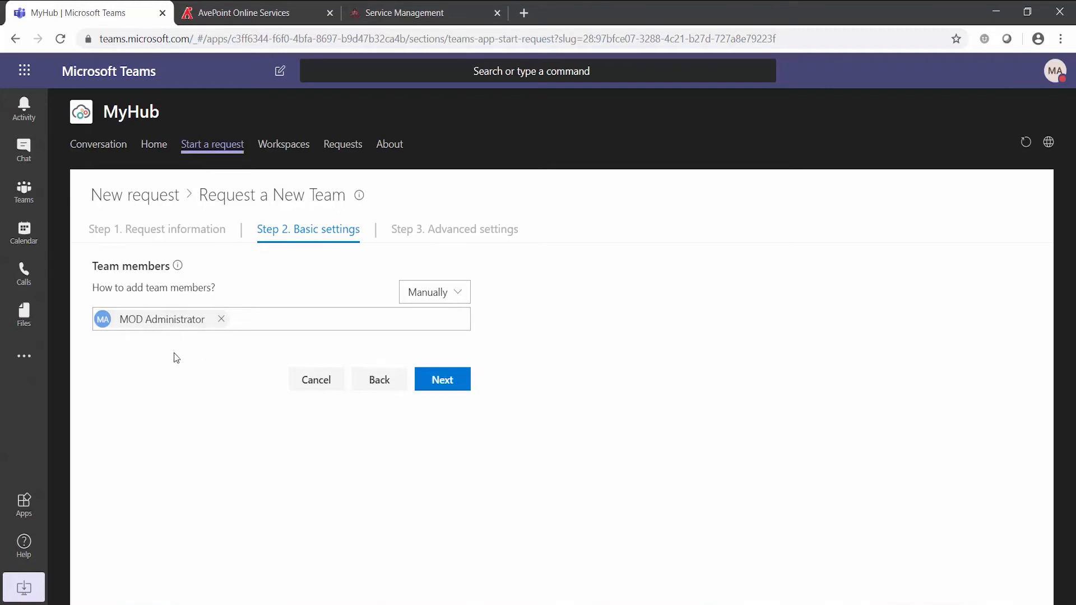
# - Add a second team member by name, keep the member-adding method as Manually, and continue to the advanced settings
pyautogui.click(280, 315)
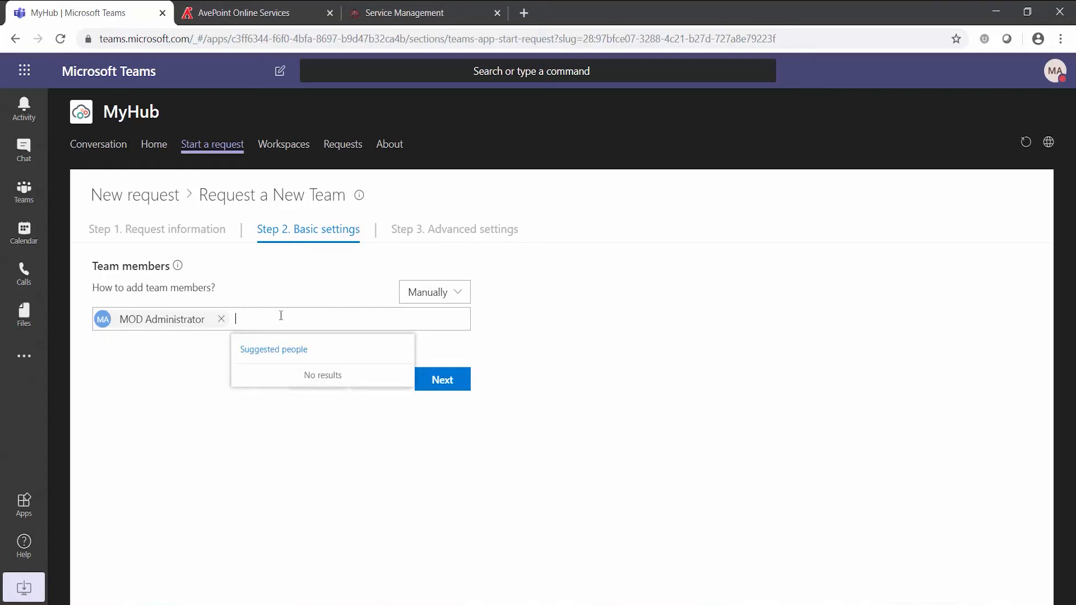
pyautogui.write('brian')
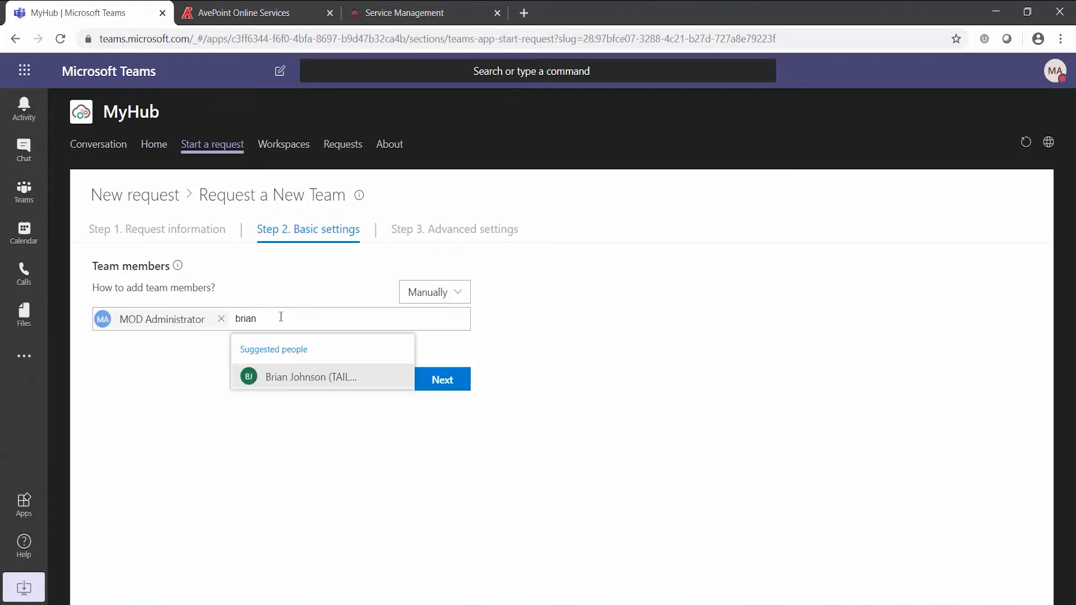
pyautogui.click(293, 376)
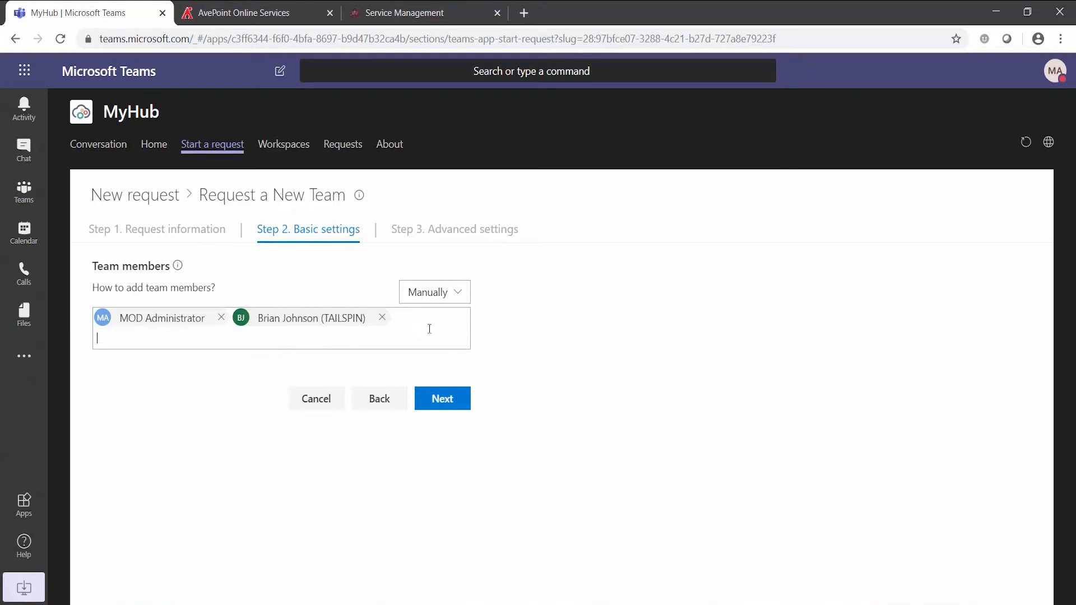
pyautogui.click(460, 292)
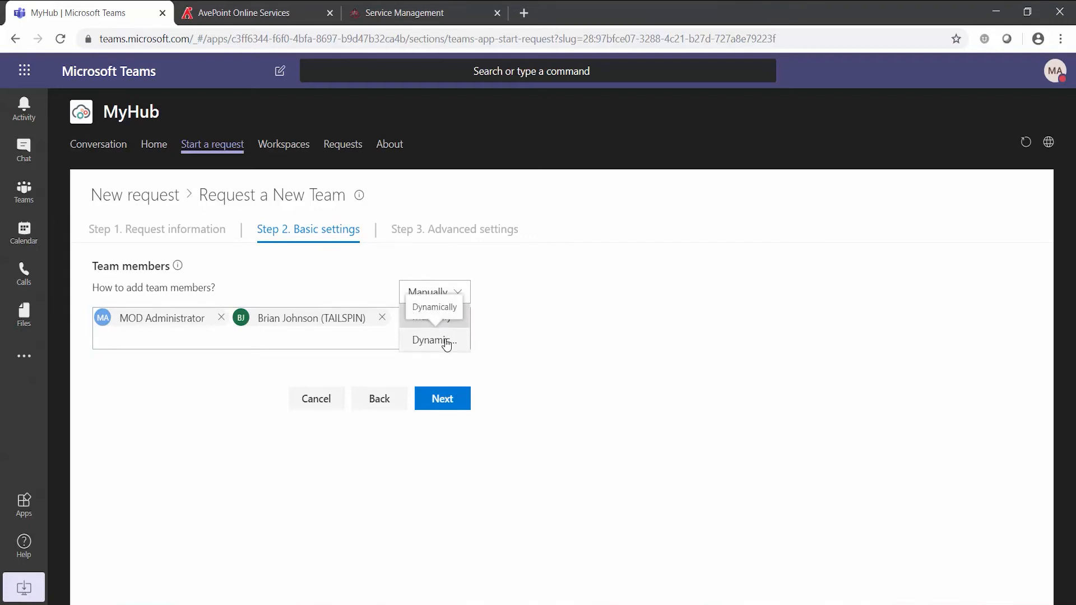
pyautogui.click(523, 329)
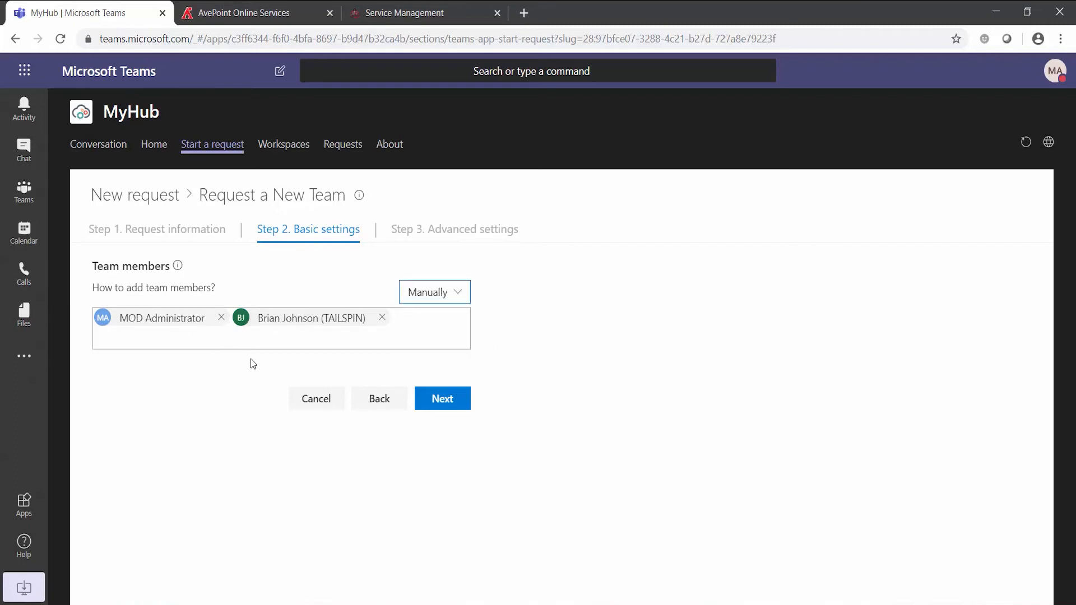
pyautogui.click(450, 400)
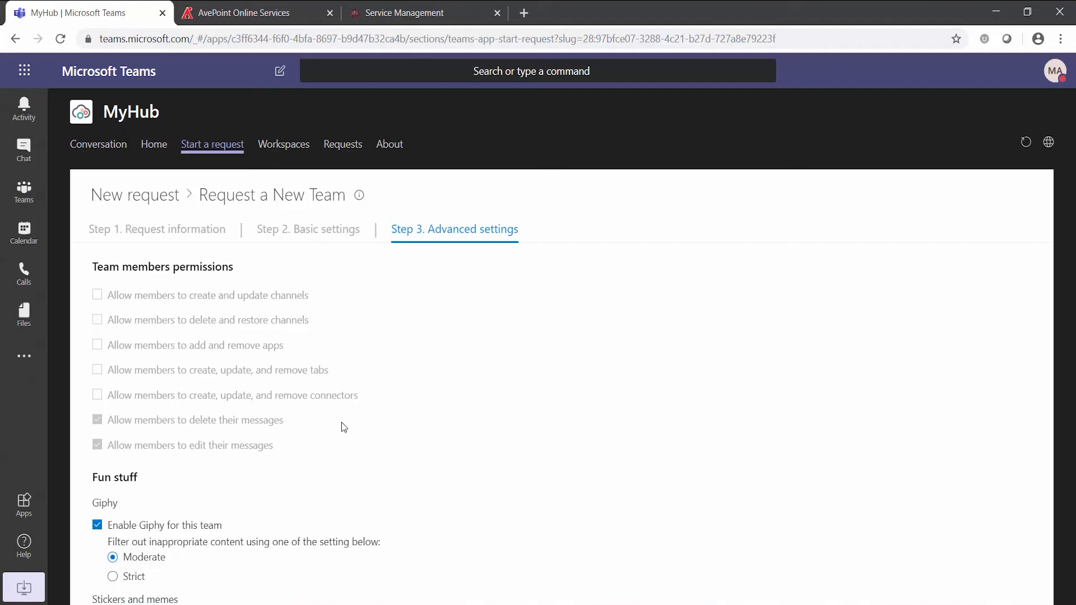
# - Switch Giphy for the team off and back on in the Fun stuff settings
pyautogui.scroll(-3, 342, 423)
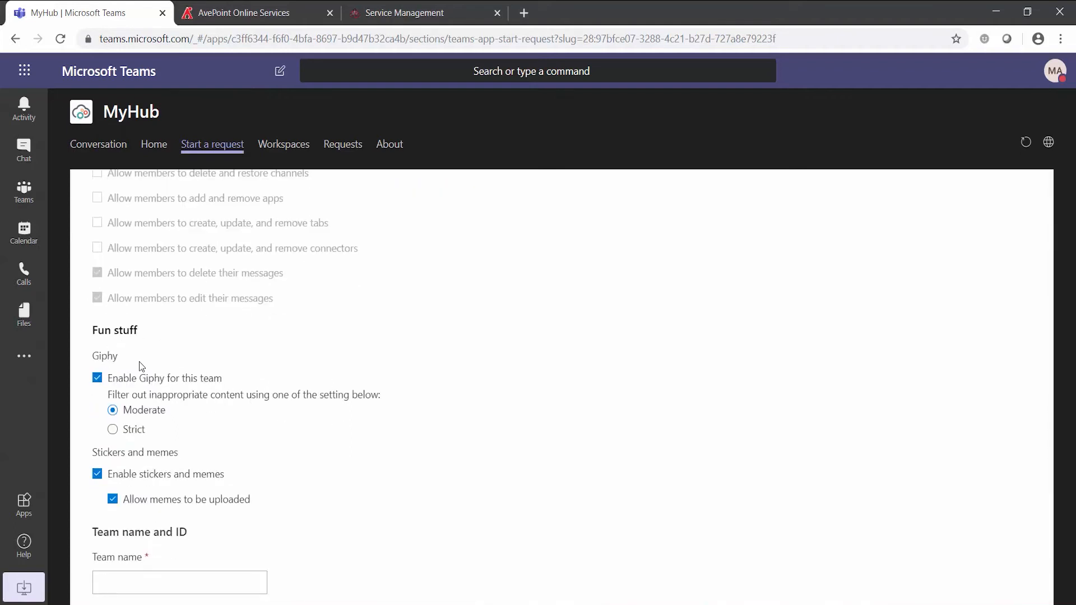
pyautogui.click(99, 382)
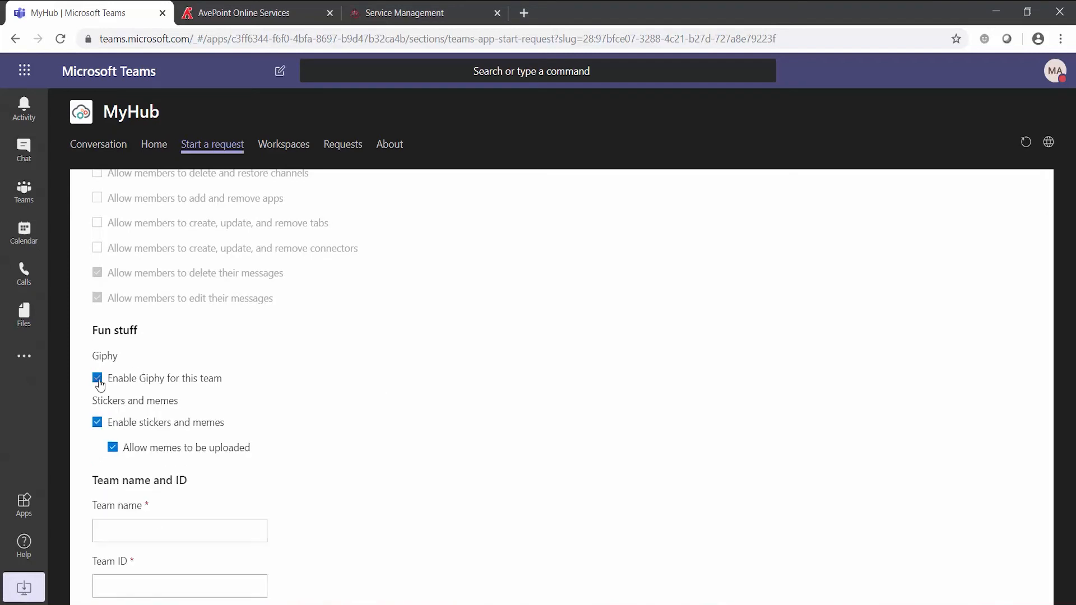
pyautogui.click(99, 381)
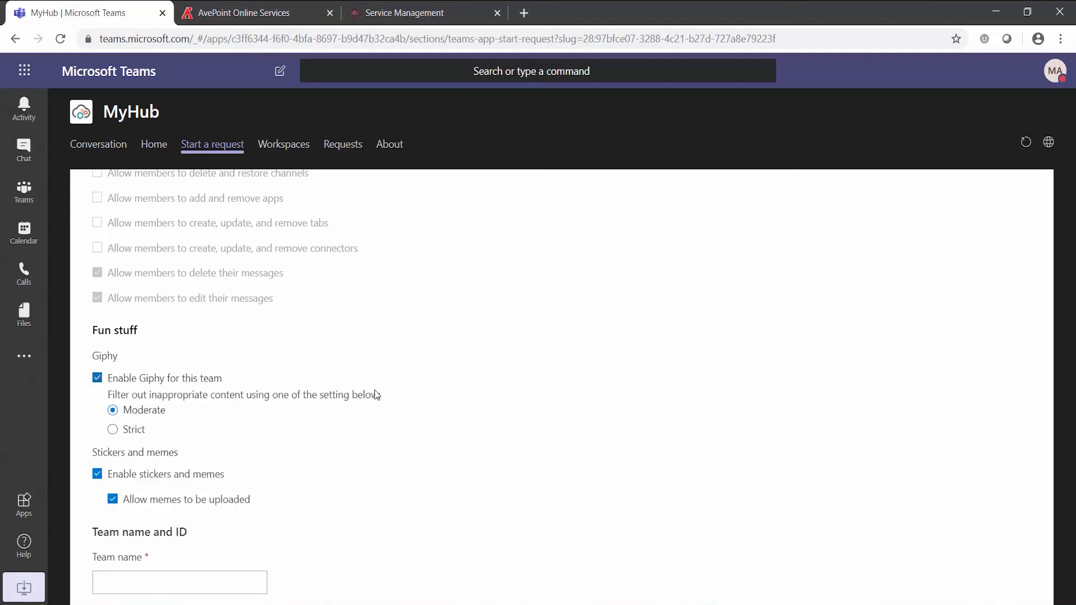
# - Name the team My Travel Project with team ID mytravelproject, leave the description empty, and submit the request
pyautogui.scroll(-4, 375, 392)
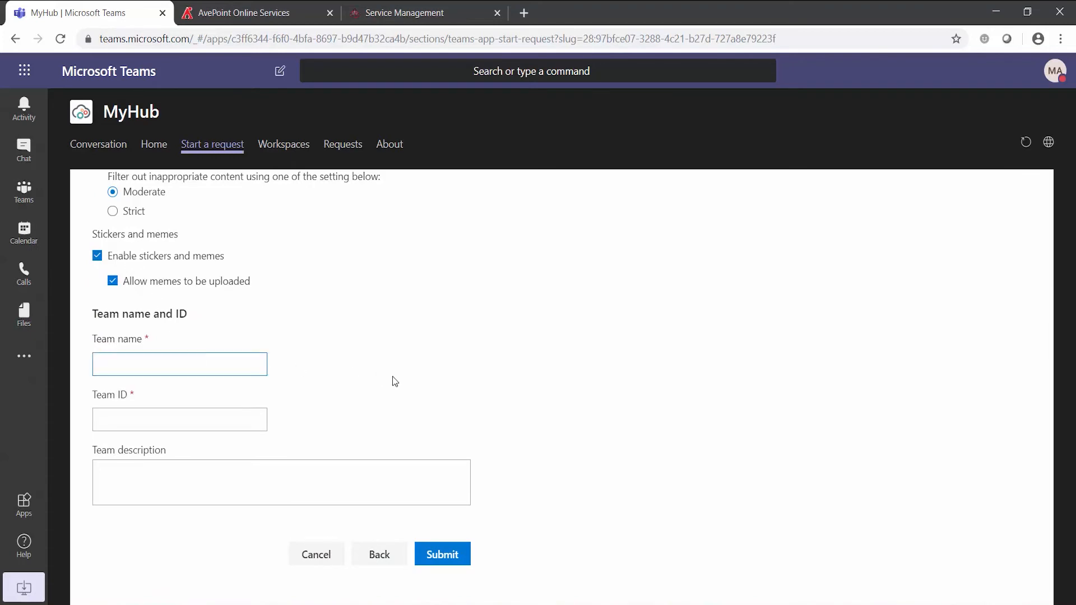
pyautogui.write('My Travel Project')
pyautogui.click(238, 419)
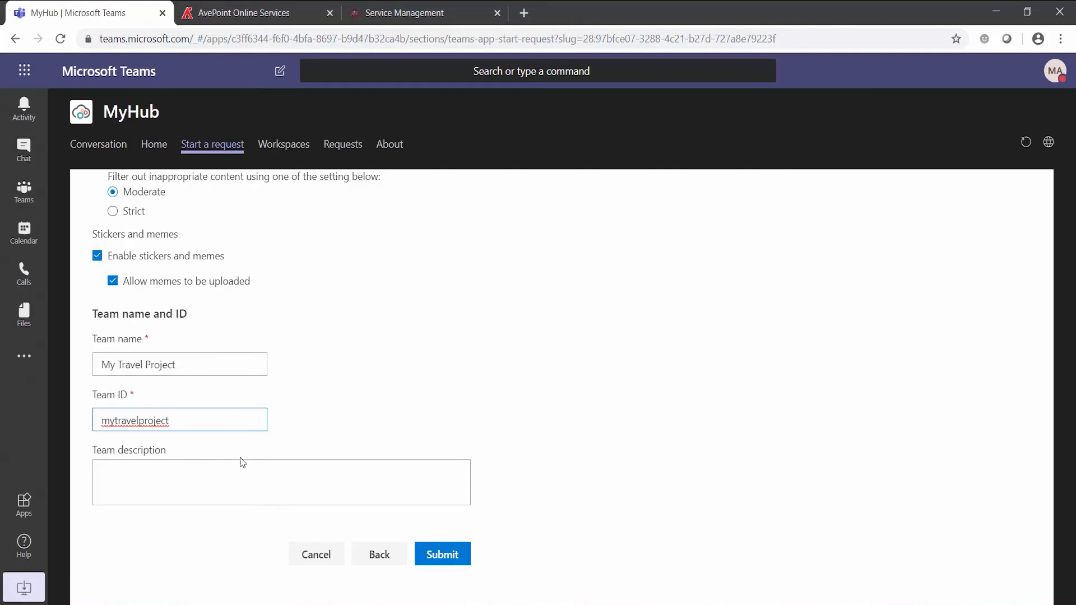
pyautogui.click(247, 472)
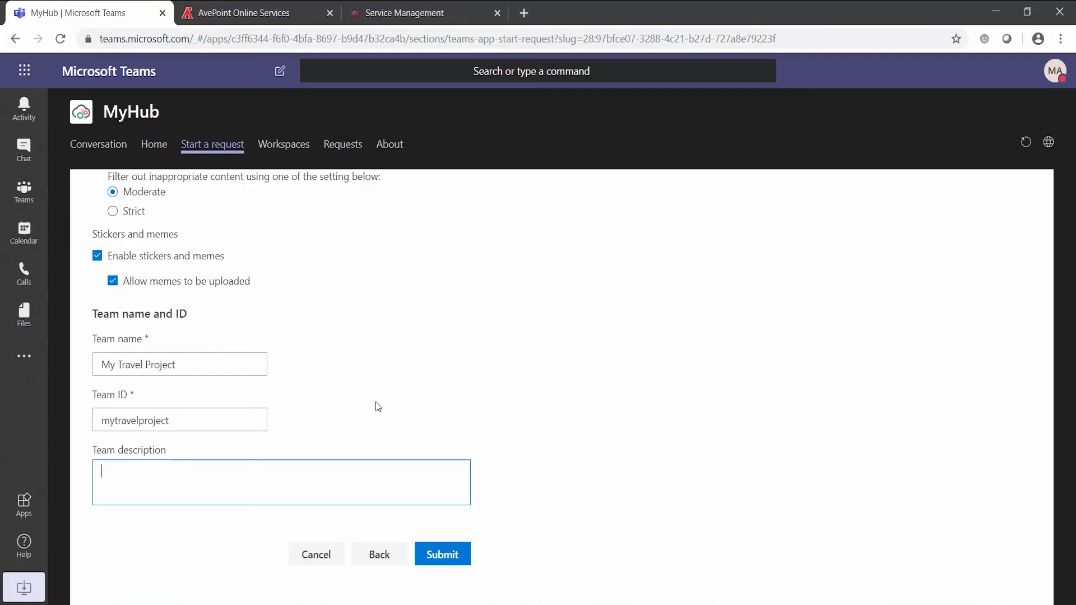
pyautogui.click(446, 555)
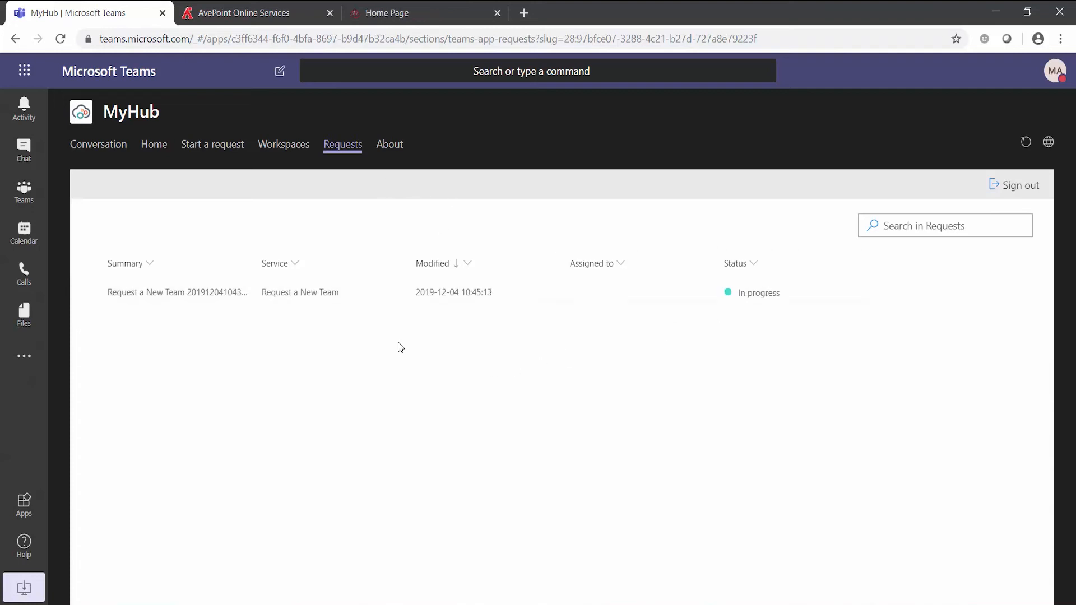
# - Review MyHub's request catalogue, the list of submitted requests and the Workspaces list
pyautogui.click(207, 150)
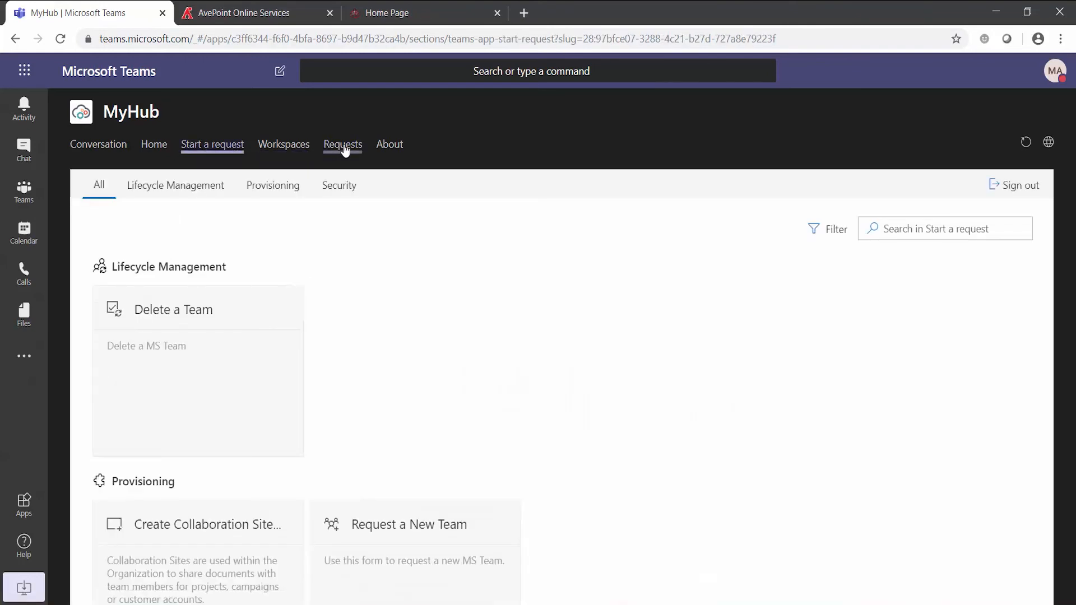
pyautogui.click(343, 147)
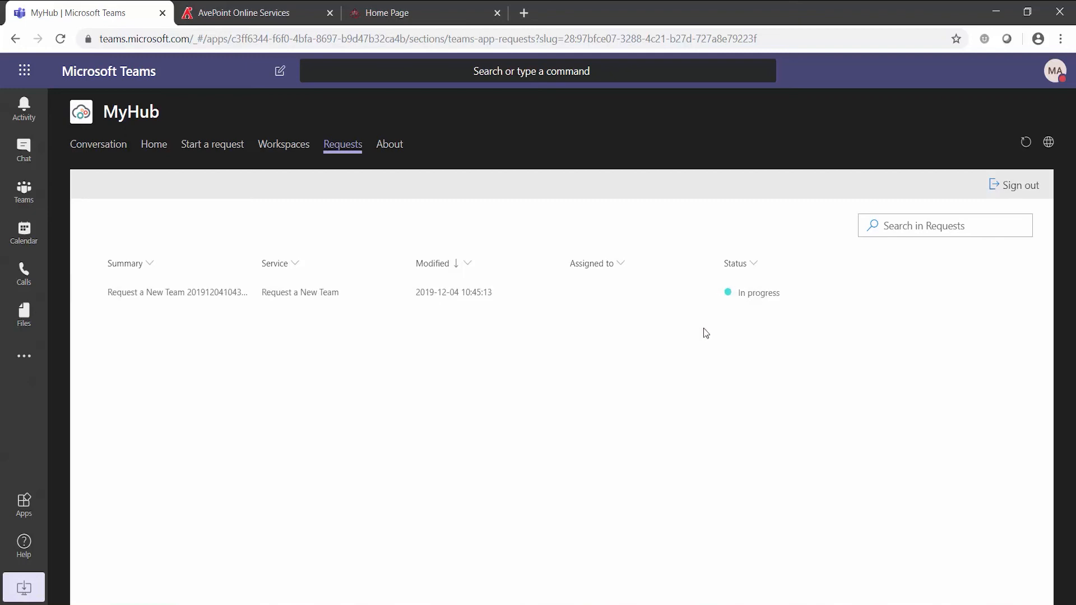
pyautogui.click(285, 145)
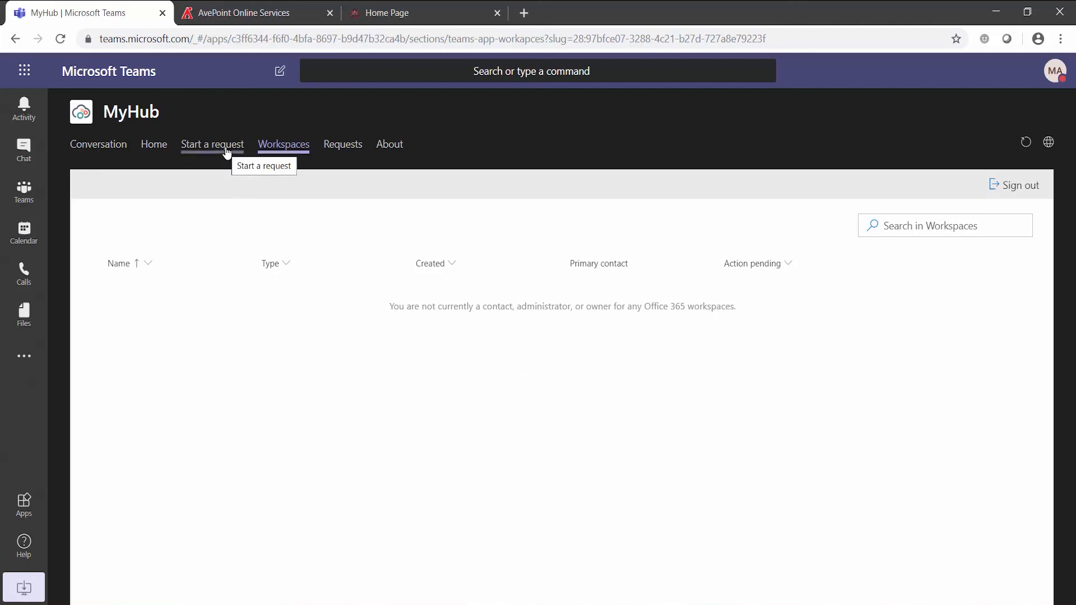
pyautogui.click(349, 149)
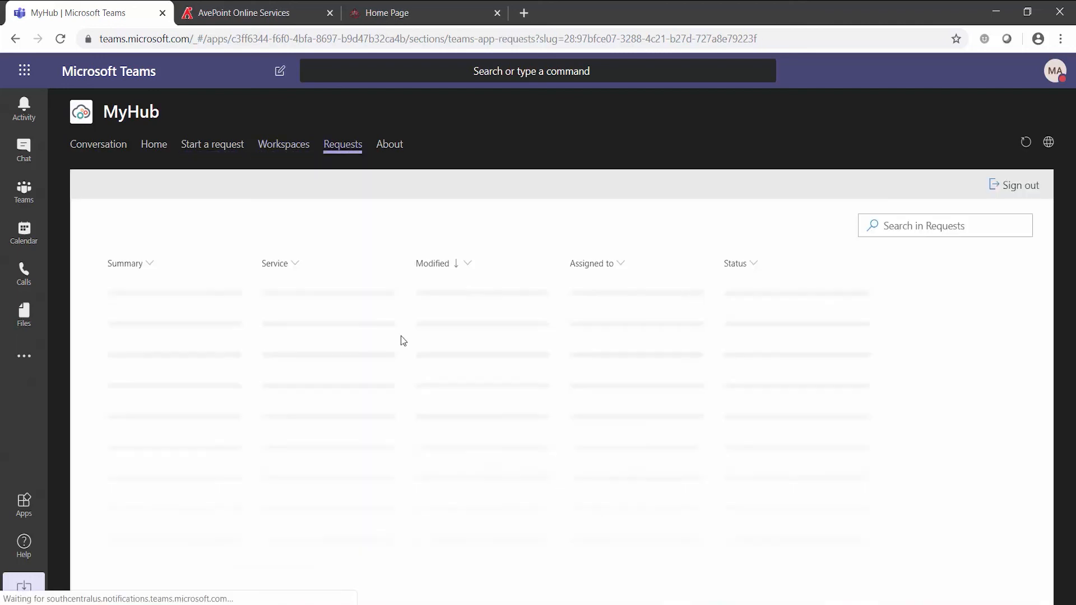